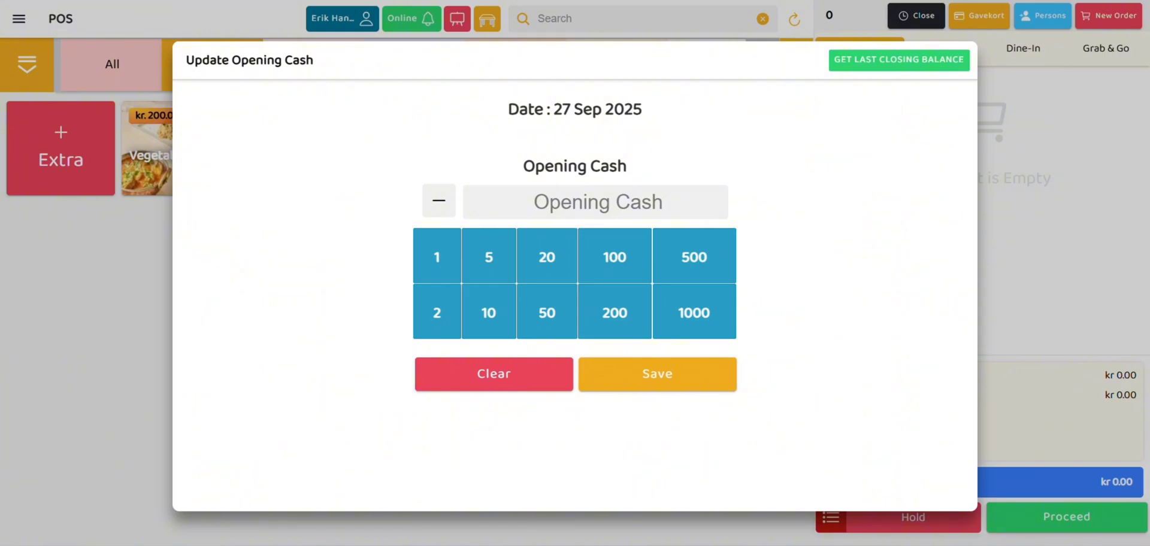
Count a single 500 denomination in the opening cash for 27 Sep 2025, removing the extra one
{"action": "left_click", "coordinate": [702, 255]}
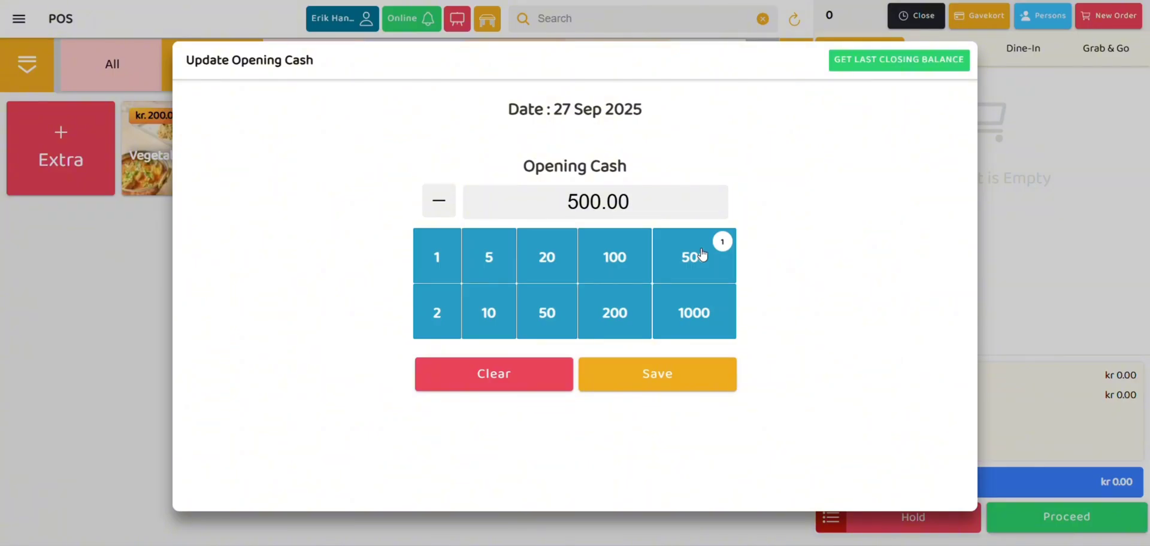
{"action": "left_click", "coordinate": [702, 255]}
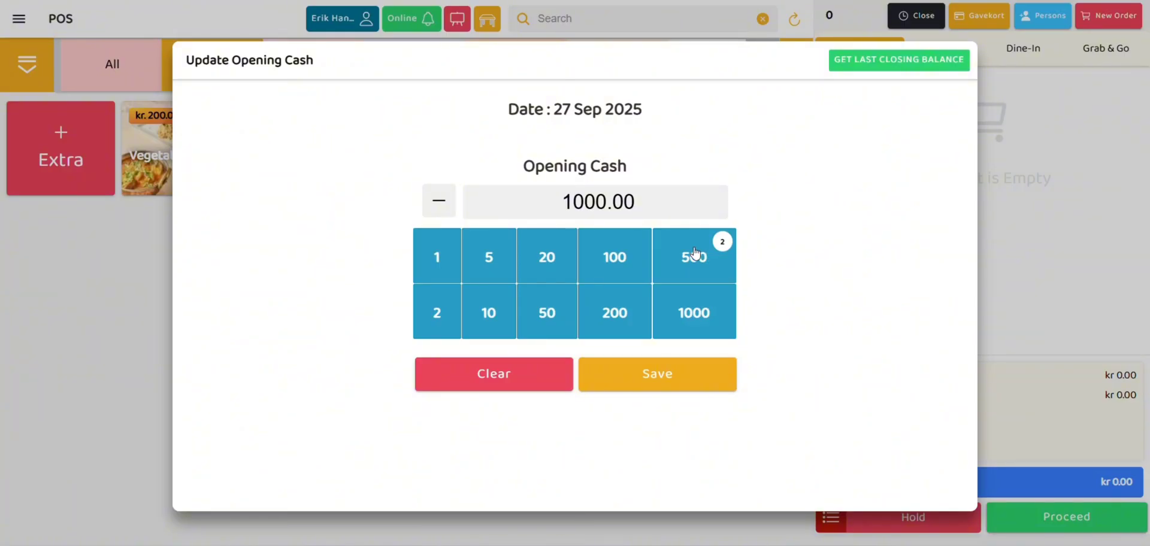
{"action": "left_click", "coordinate": [440, 210]}
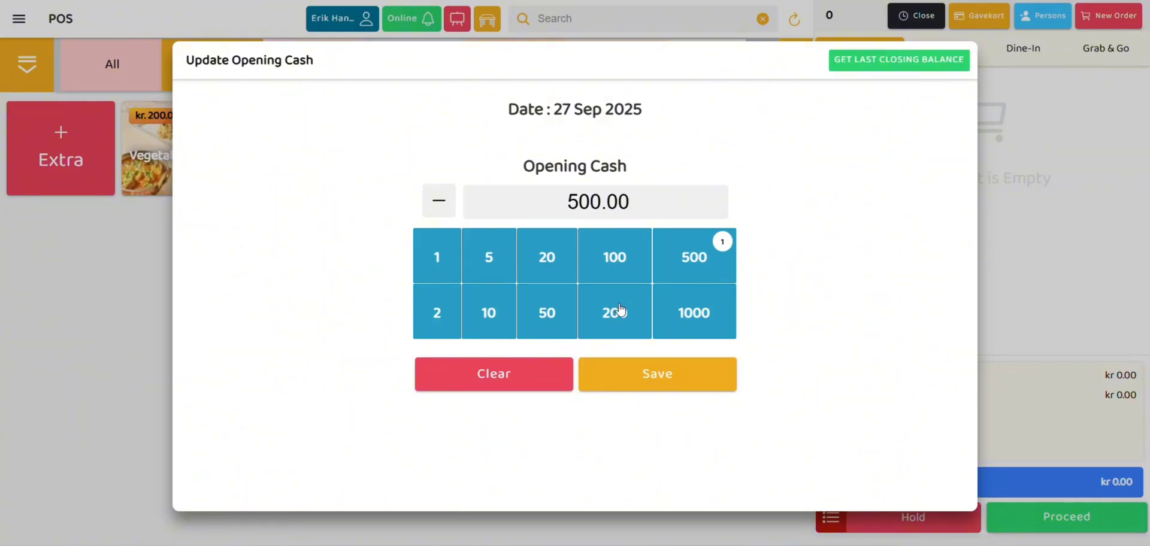
Add two 100s, one 200 and two 50s to bring the opening cash to 1000
{"action": "left_click", "coordinate": [620, 246]}
{"action": "left_click", "coordinate": [619, 245]}
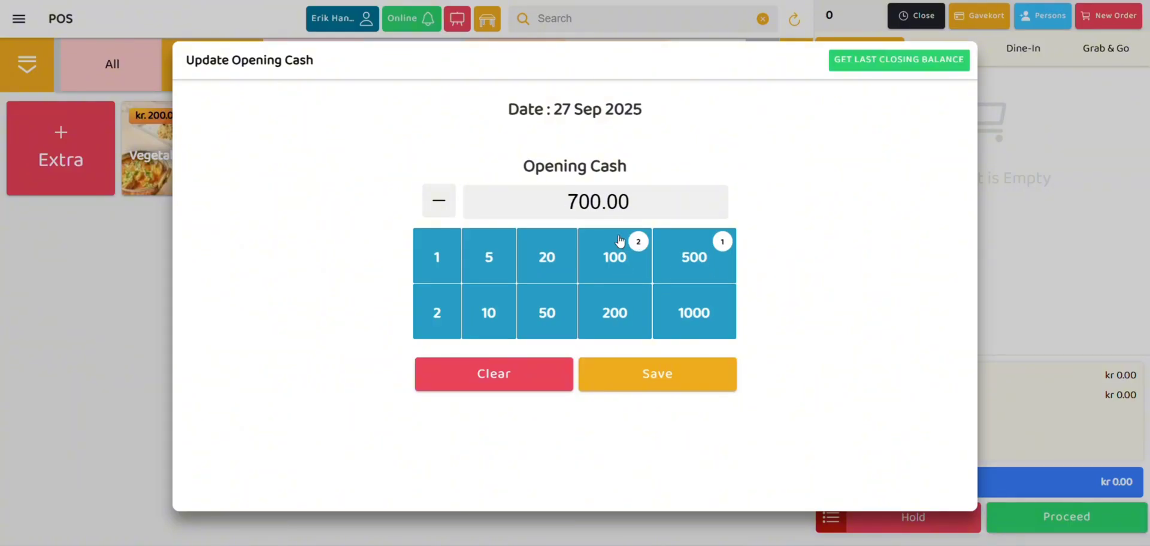
{"action": "left_click", "coordinate": [610, 321]}
{"action": "left_click", "coordinate": [548, 310]}
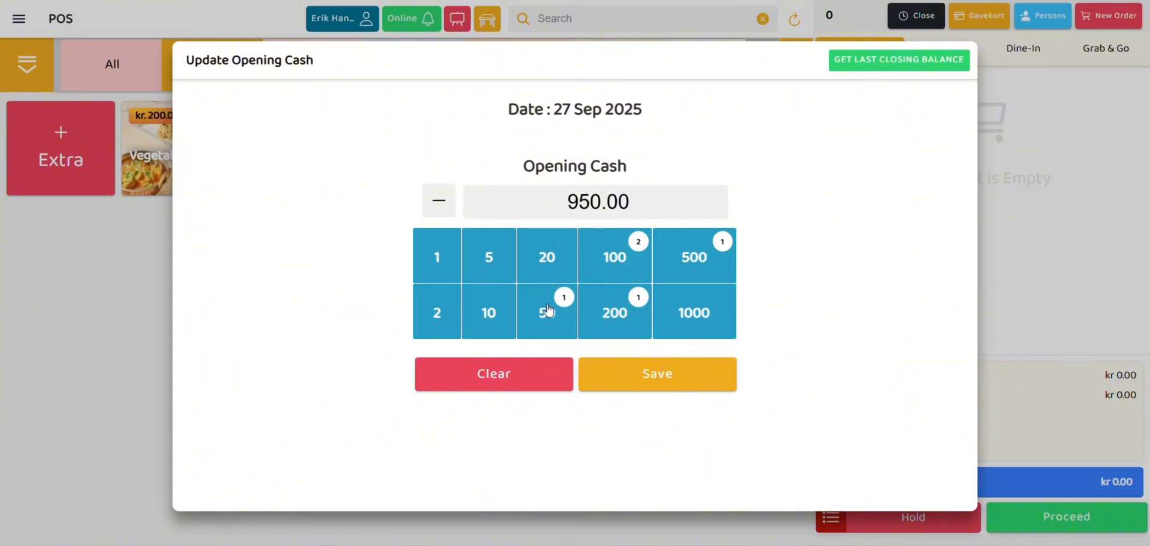
{"action": "left_click", "coordinate": [549, 311]}
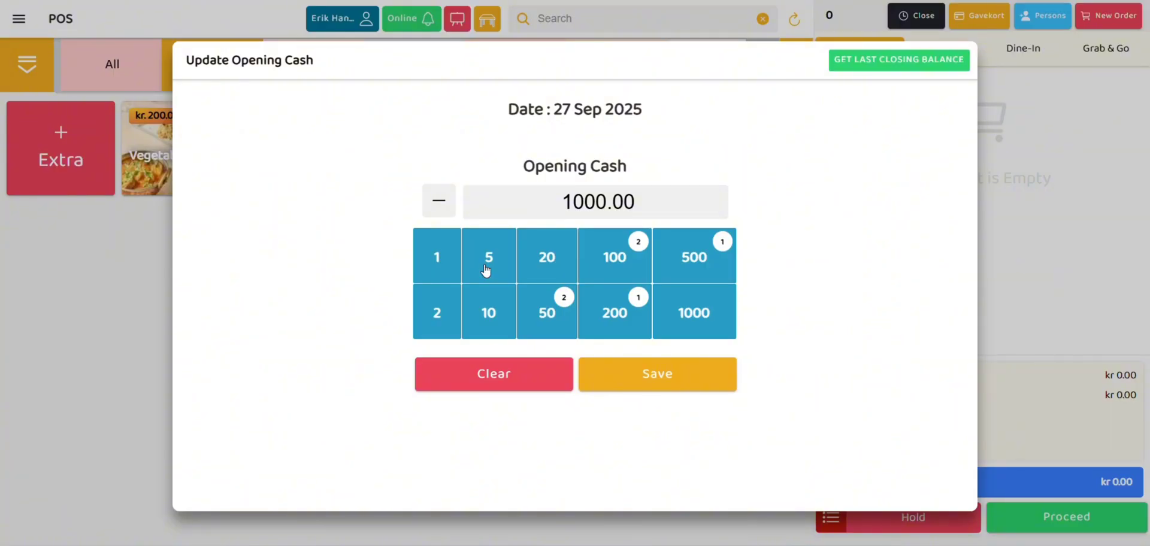
Remove the last five counted denominations one by one, leaving only the 500 in the opening cash
{"action": "left_click", "coordinate": [439, 203]}
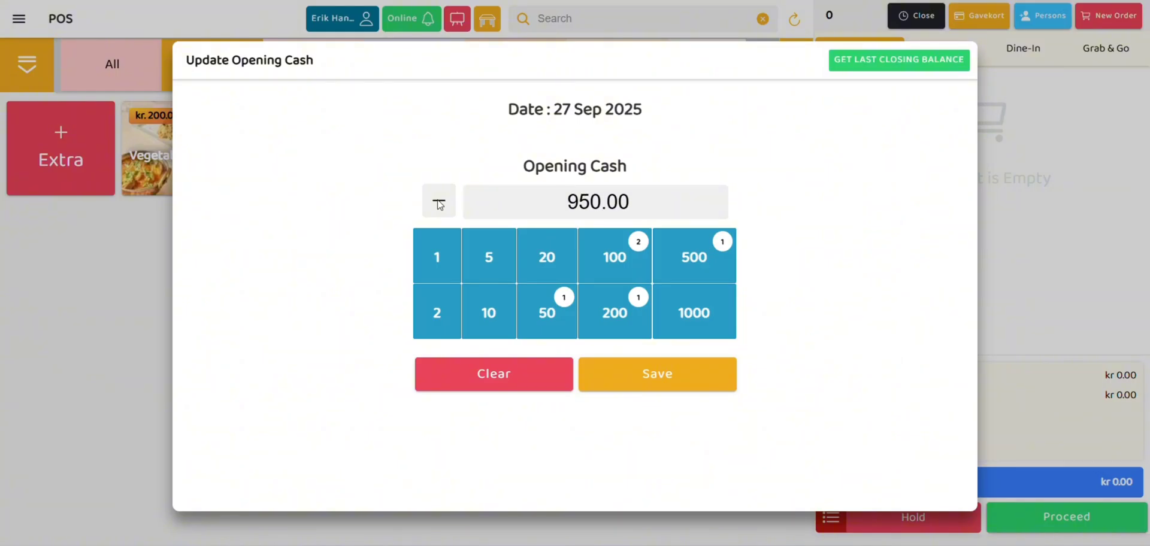
{"action": "left_click", "coordinate": [439, 203]}
{"action": "left_click", "coordinate": [440, 203]}
{"action": "double_click", "coordinate": [440, 203]}
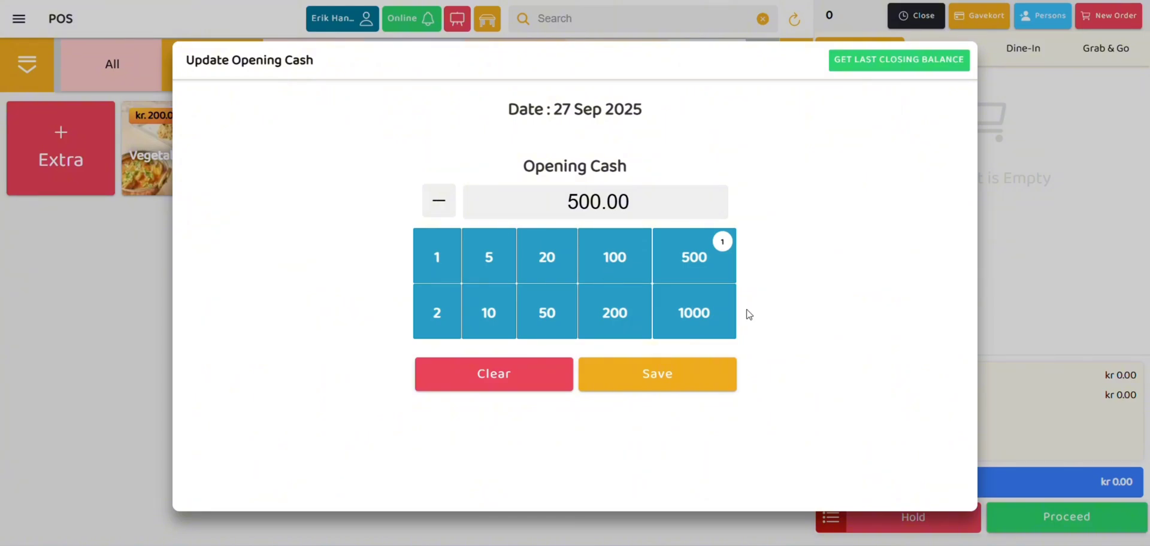
Complete the opening cash to 1000 with two 100s, one 200 and two 50s, and save it
{"action": "left_click", "coordinate": [614, 267]}
{"action": "left_click", "coordinate": [614, 267]}
{"action": "left_click", "coordinate": [618, 312]}
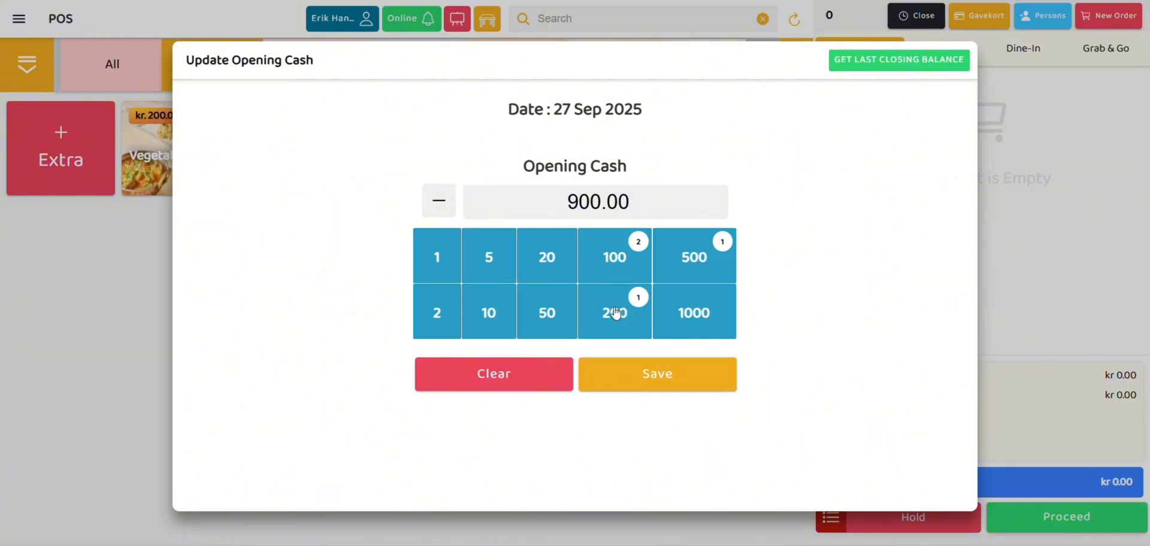
{"action": "left_click", "coordinate": [547, 312]}
{"action": "left_click", "coordinate": [550, 311]}
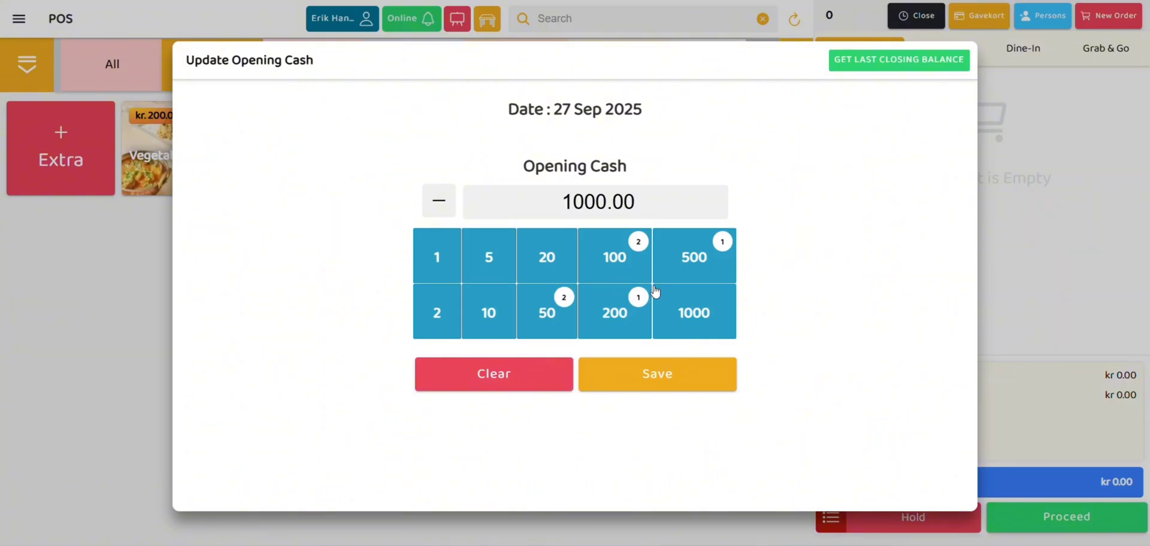
{"action": "left_click", "coordinate": [671, 376]}
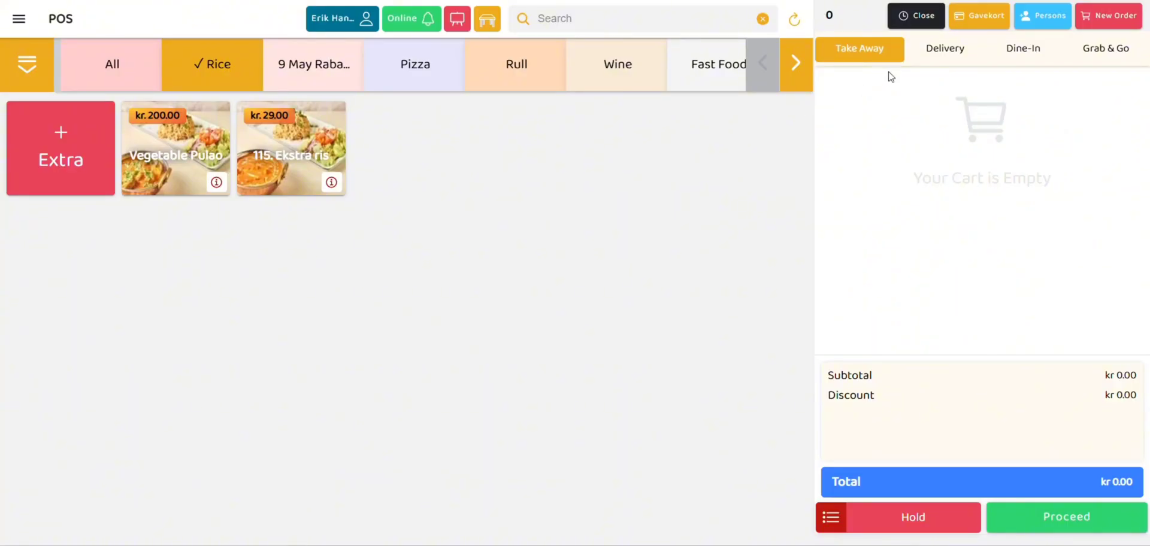
Close today's sales and record a cash out of 499 in the closing balance
{"action": "left_click", "coordinate": [916, 20]}
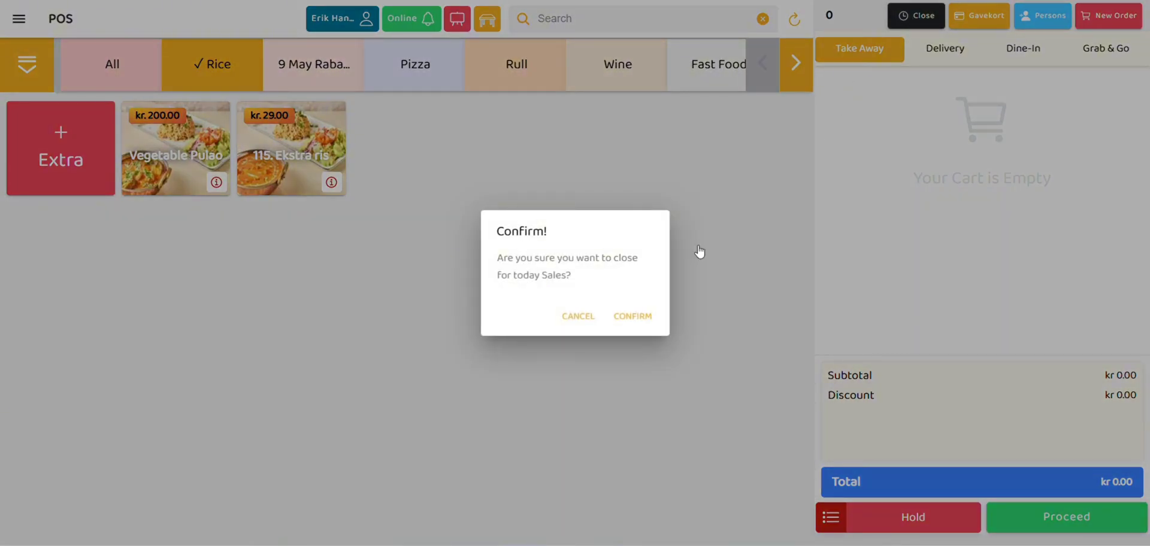
{"action": "left_click", "coordinate": [631, 318]}
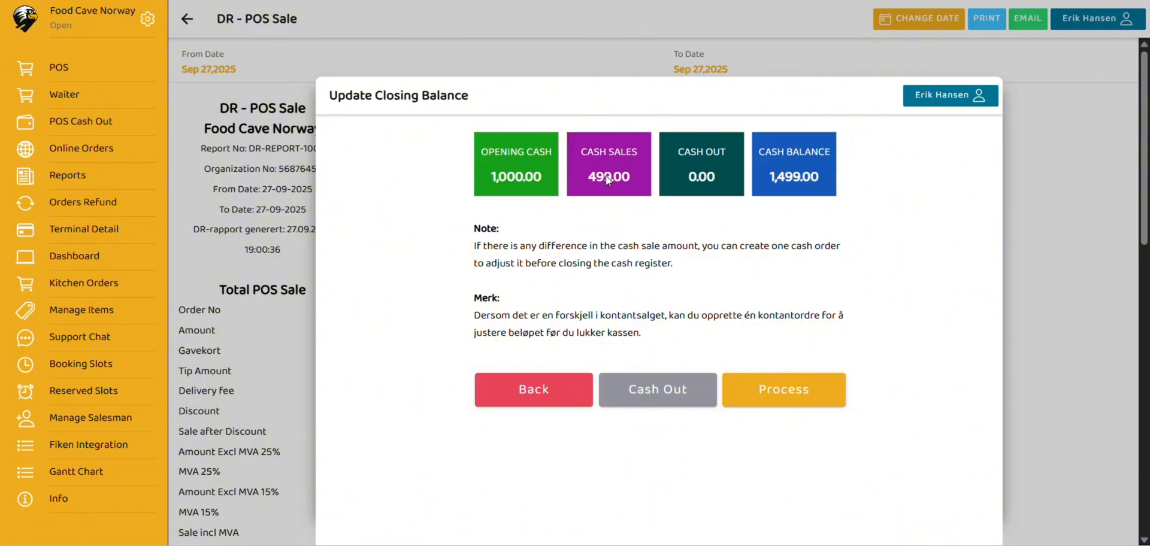
{"action": "left_click", "coordinate": [658, 395]}
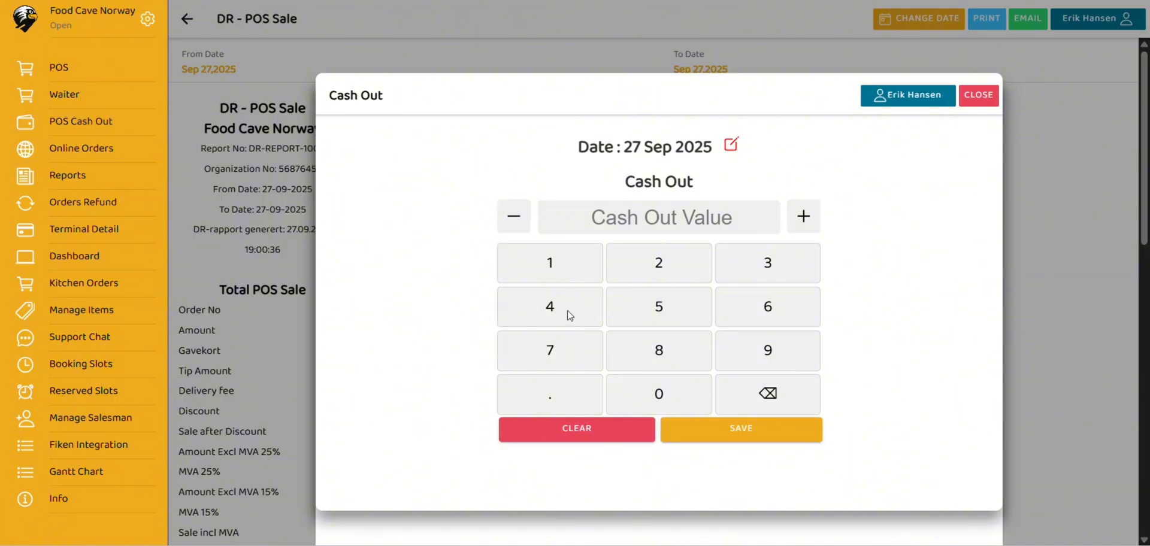
{"action": "left_click", "coordinate": [570, 315]}
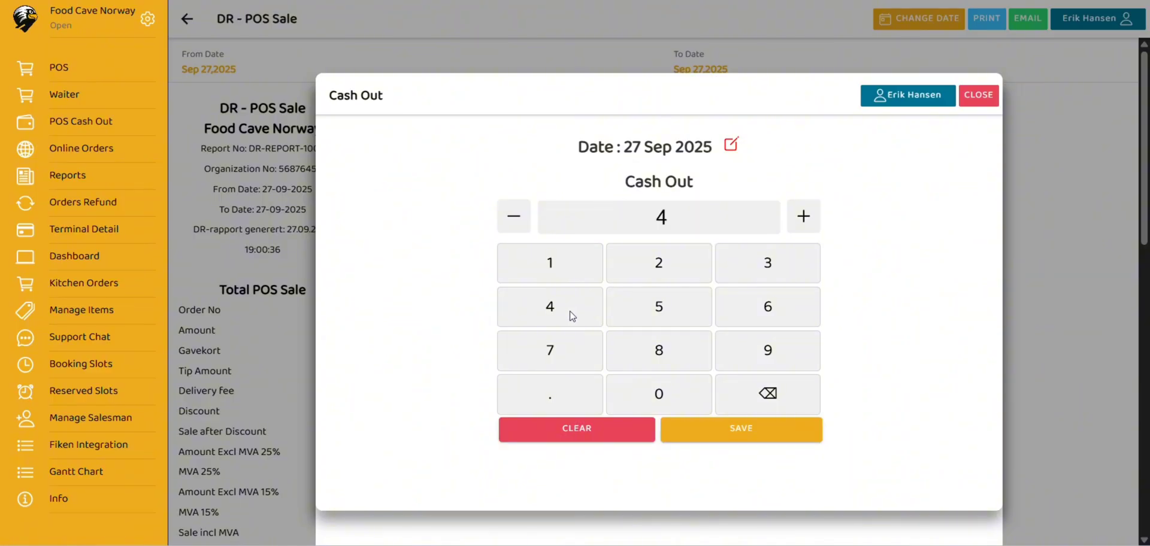
{"action": "left_click", "coordinate": [767, 351]}
{"action": "left_click", "coordinate": [769, 352]}
{"action": "left_click", "coordinate": [755, 431]}
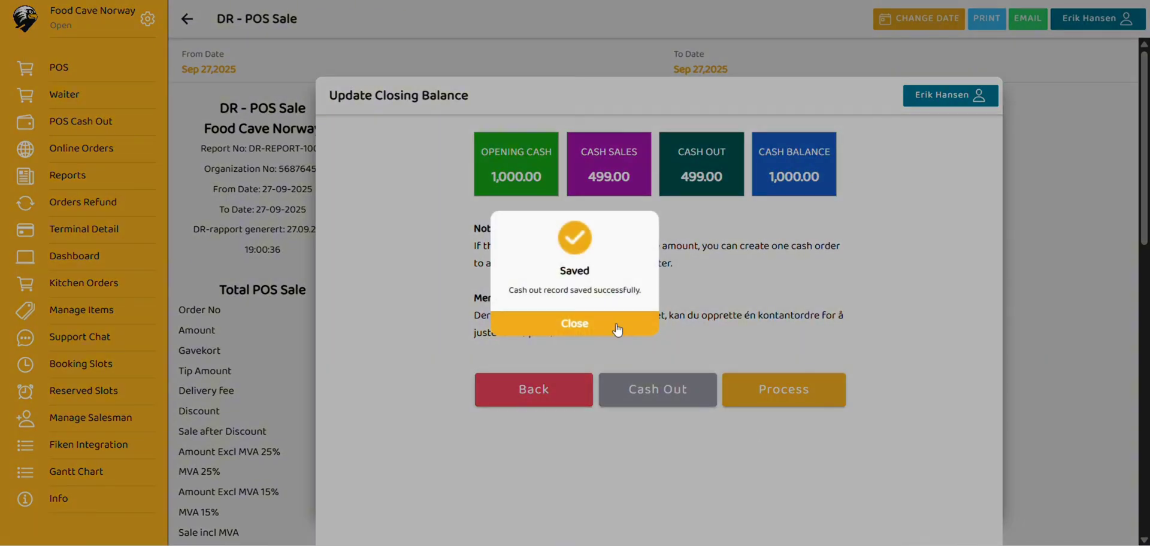
{"action": "left_click", "coordinate": [617, 326]}
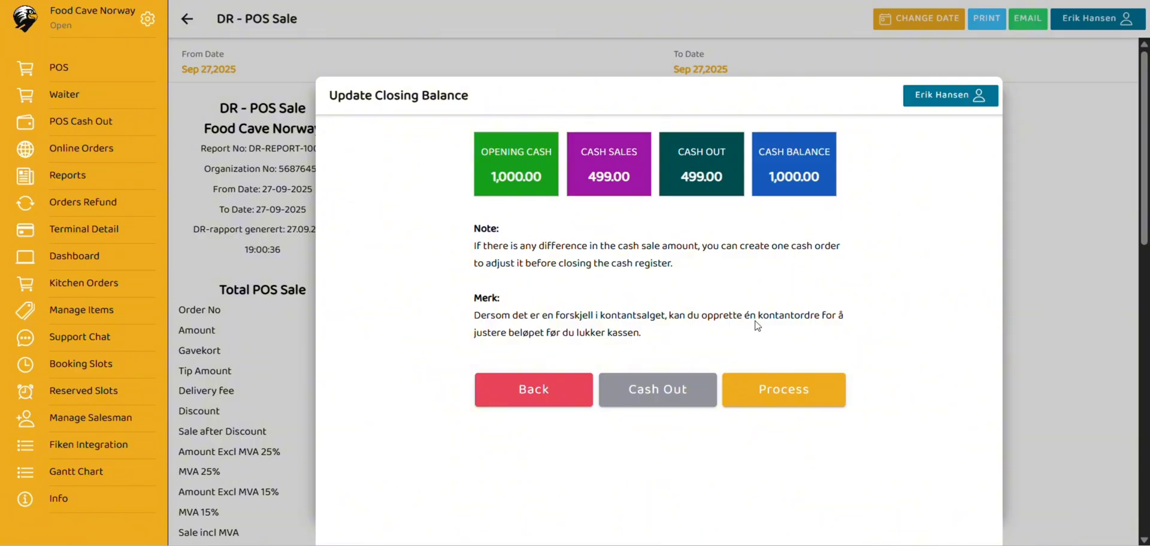
Proceed to the closing cash count and enter two 200s and three 100s
{"action": "left_click", "coordinate": [778, 397]}
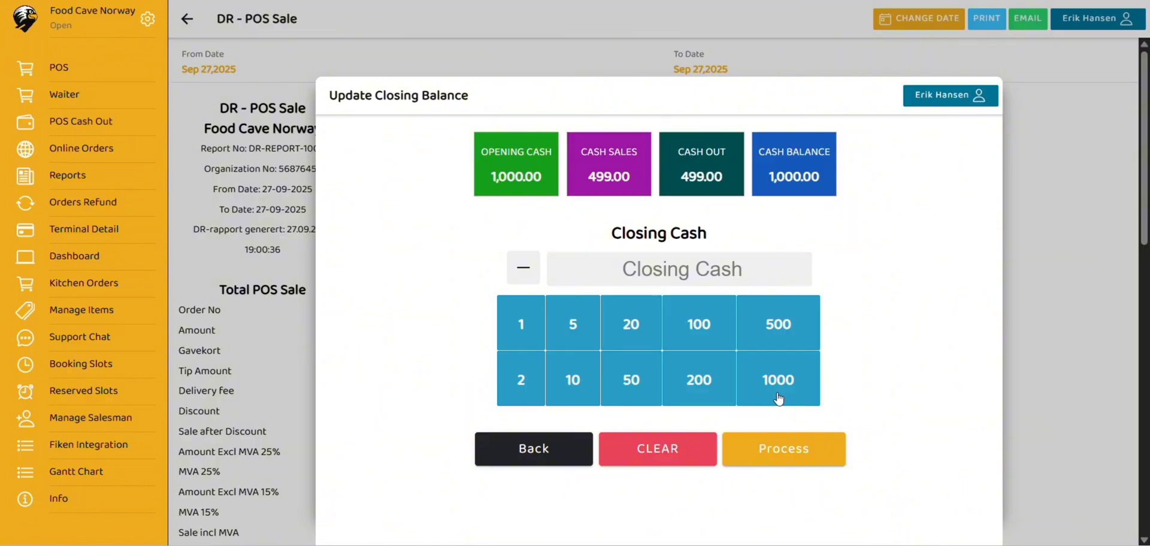
{"action": "left_click", "coordinate": [705, 373]}
{"action": "left_click", "coordinate": [704, 373]}
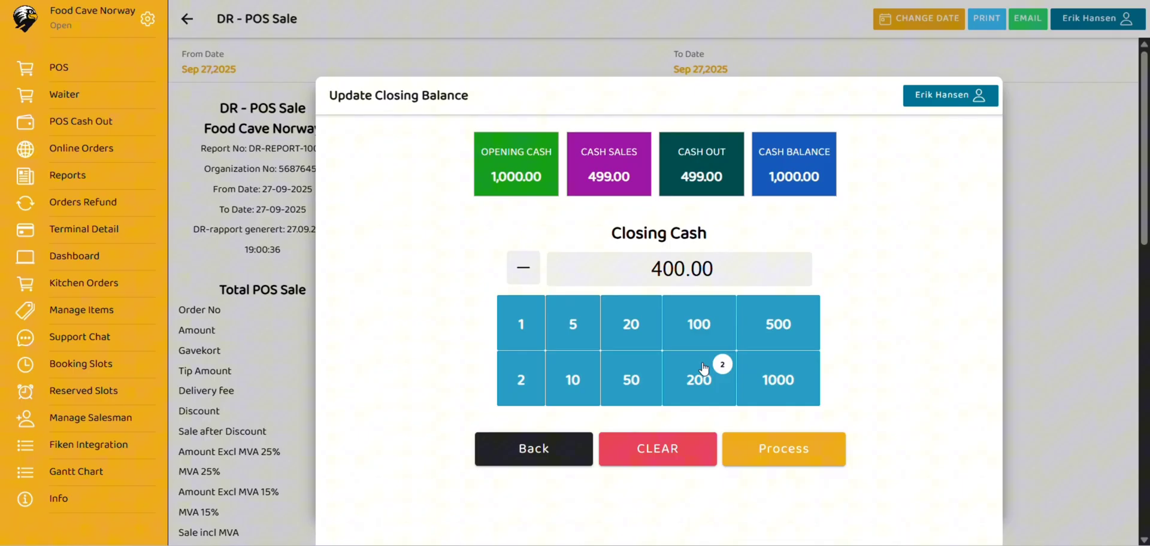
{"action": "left_click", "coordinate": [702, 327]}
{"action": "left_click", "coordinate": [702, 327]}
{"action": "left_click", "coordinate": [701, 327]}
Add four 50s, two 20s and two 10s to the closing cash count
{"action": "left_click", "coordinate": [628, 380]}
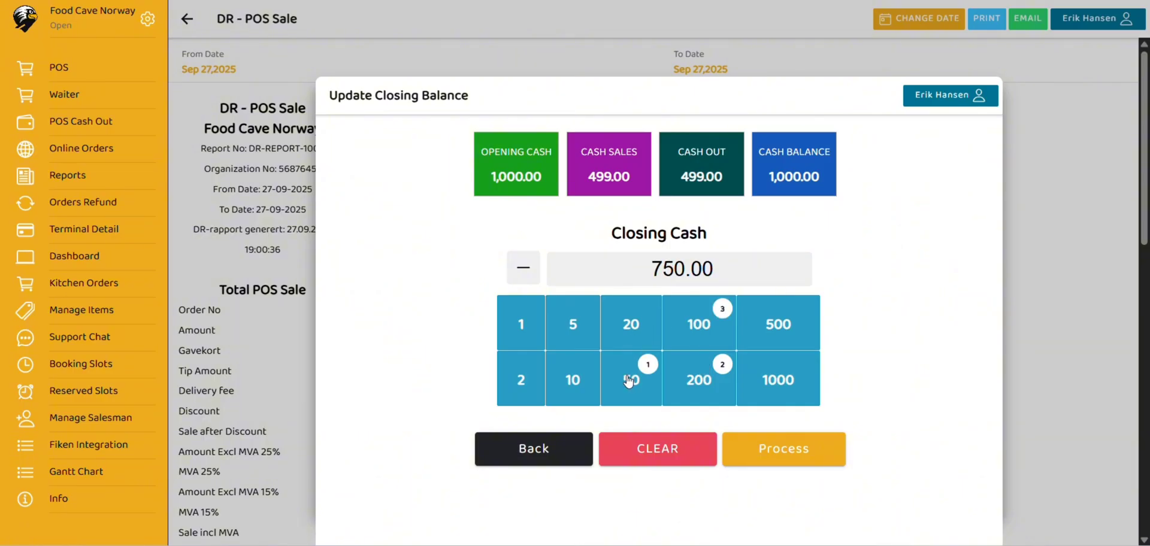
{"action": "left_click", "coordinate": [628, 380]}
{"action": "double_click", "coordinate": [628, 380]}
{"action": "left_click", "coordinate": [629, 328]}
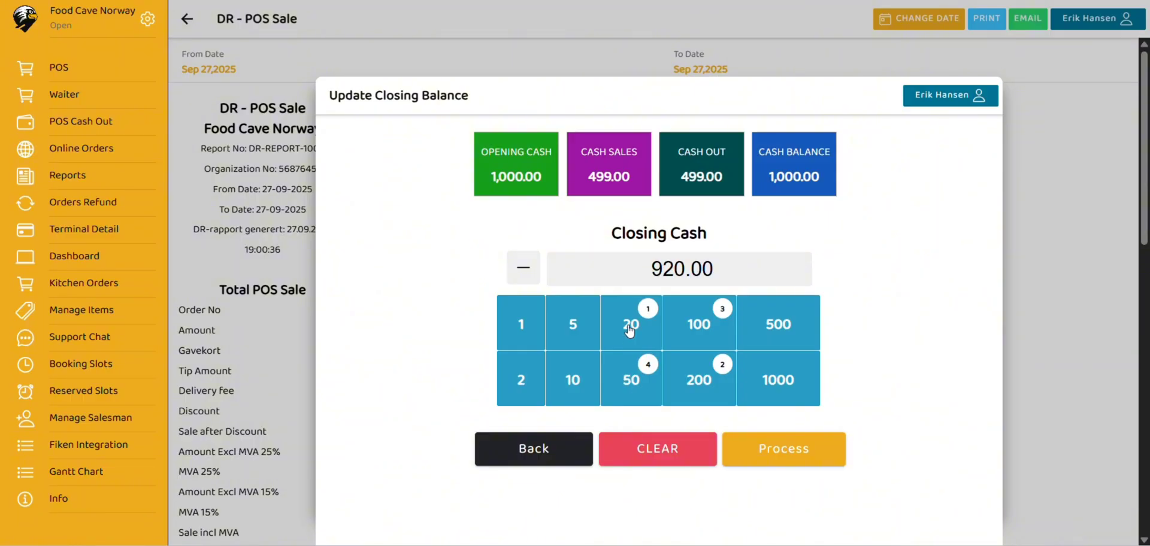
{"action": "left_click", "coordinate": [629, 329]}
{"action": "left_click", "coordinate": [577, 381]}
{"action": "left_click", "coordinate": [578, 382]}
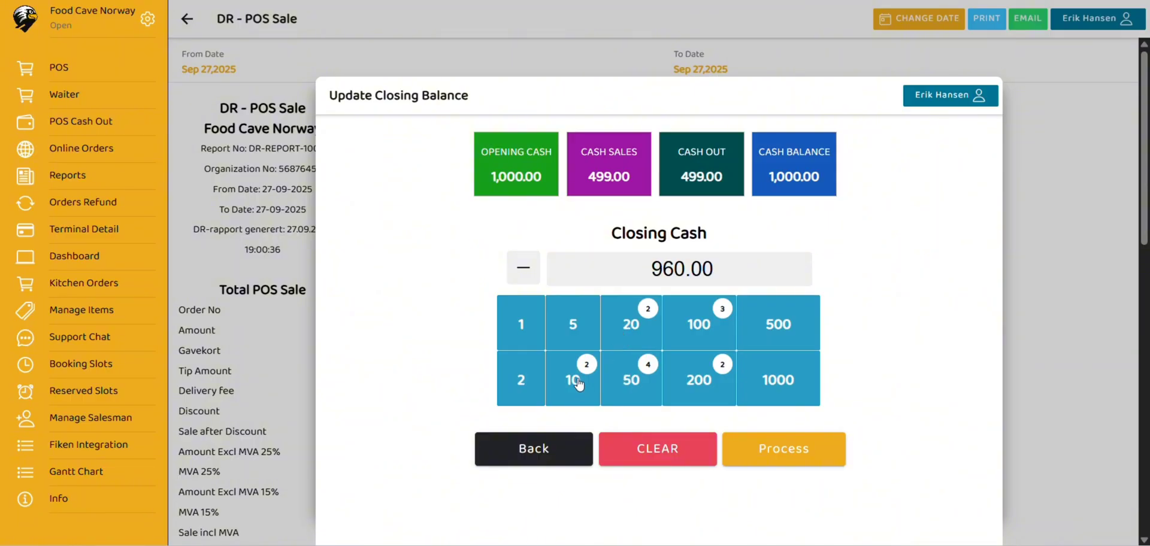
Add two 5s, one more 20 and one more 10 to reach 1000 closing cash, and process the closing
{"action": "double_click", "coordinate": [578, 321]}
{"action": "double_click", "coordinate": [634, 322]}
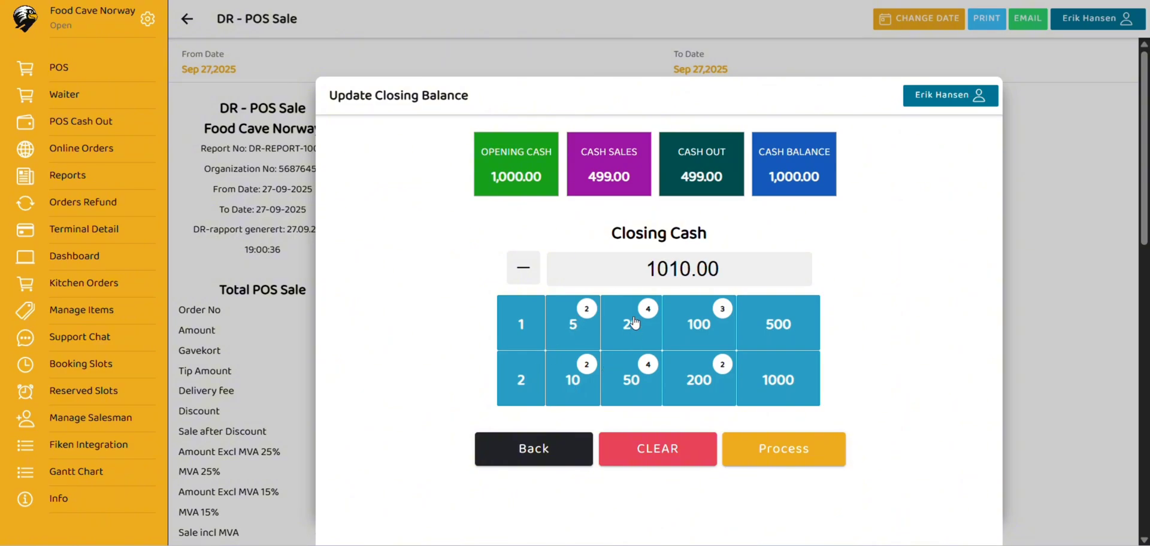
{"action": "left_click", "coordinate": [522, 272]}
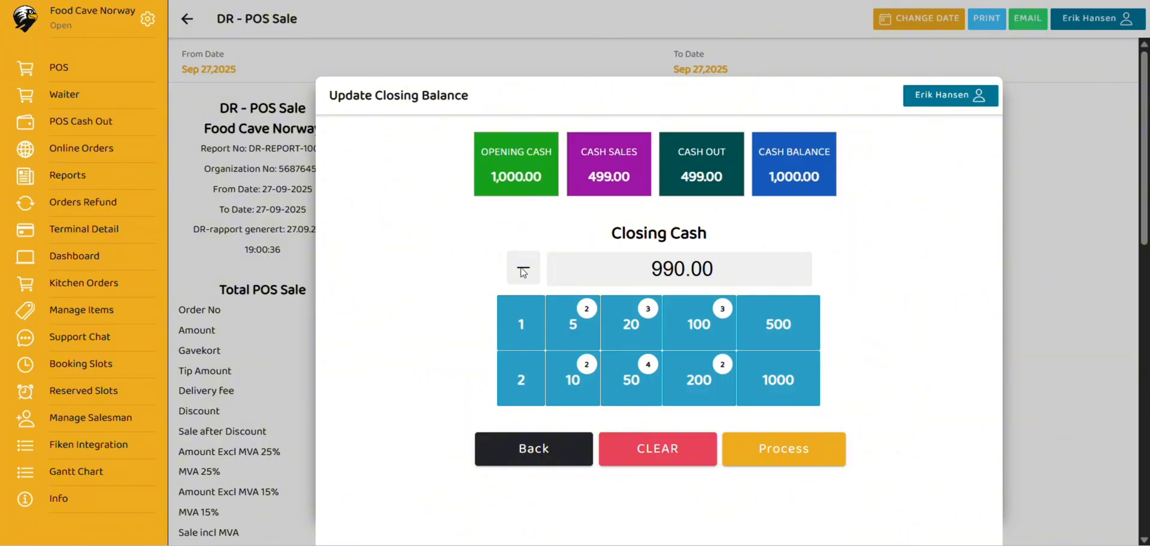
{"action": "left_click", "coordinate": [576, 379]}
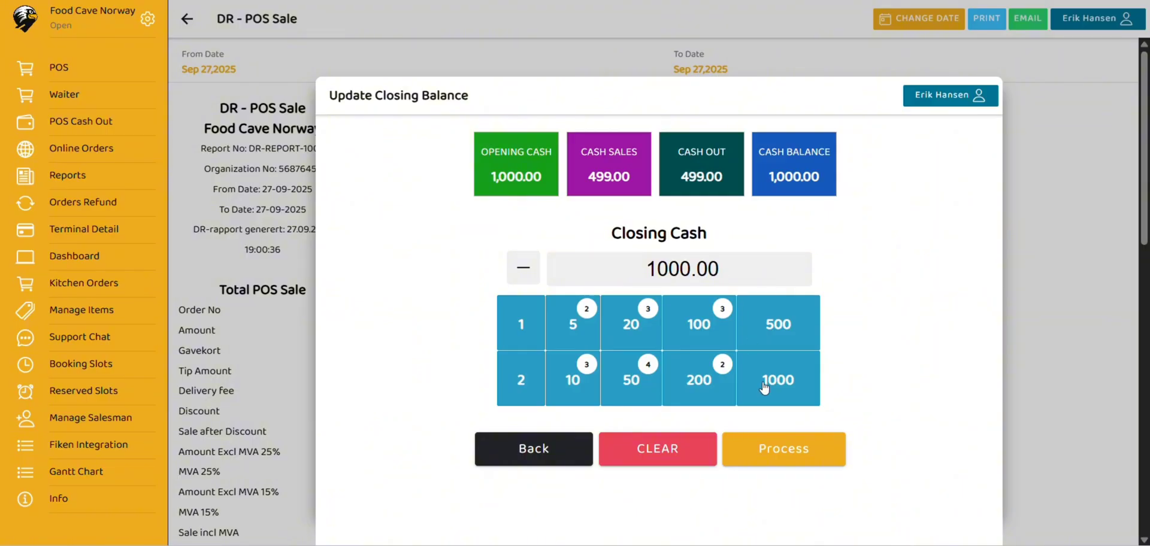
{"action": "left_click", "coordinate": [778, 449]}
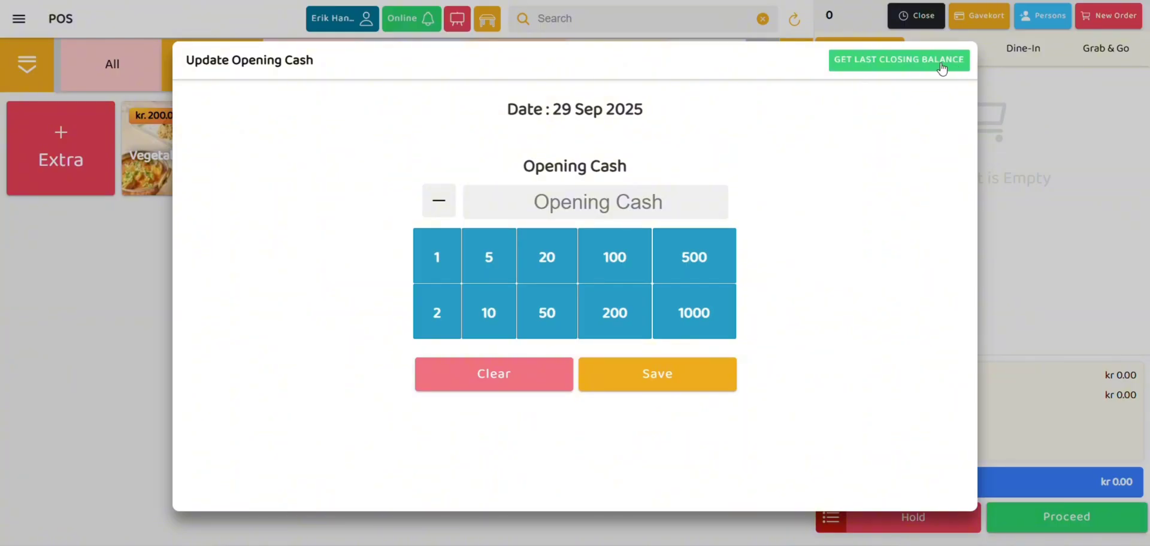
Fill the opening cash for 29 Sep 2025 from the last closing balance and save it
{"action": "left_click", "coordinate": [909, 65]}
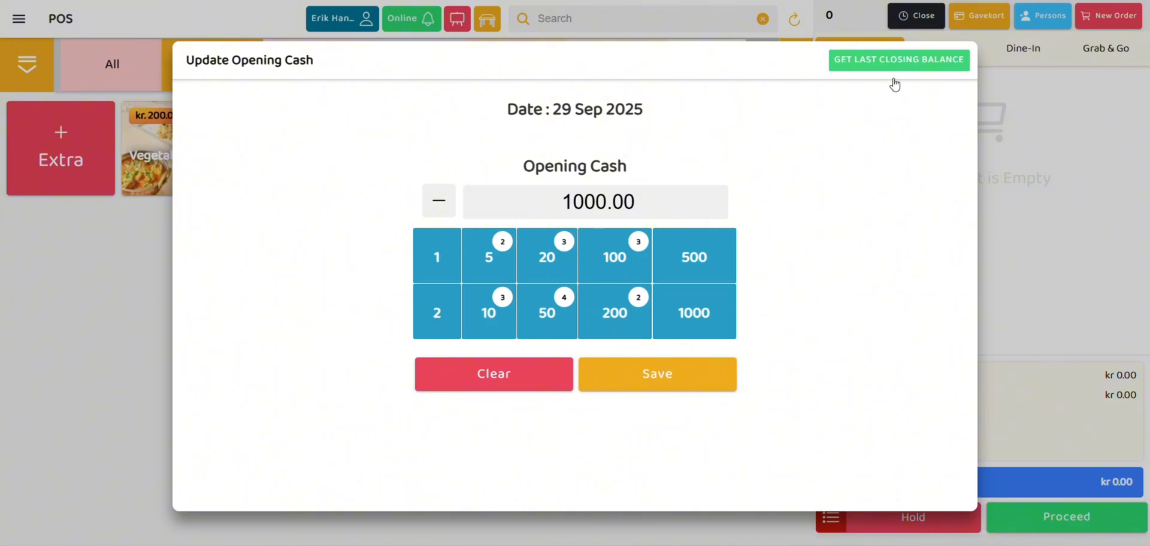
{"action": "left_click", "coordinate": [674, 383]}
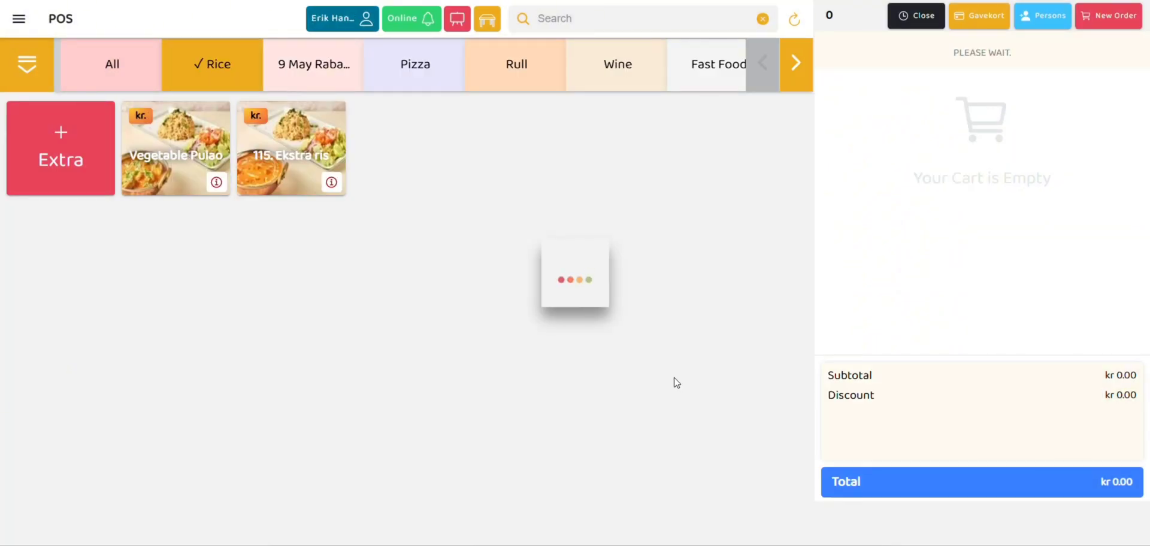